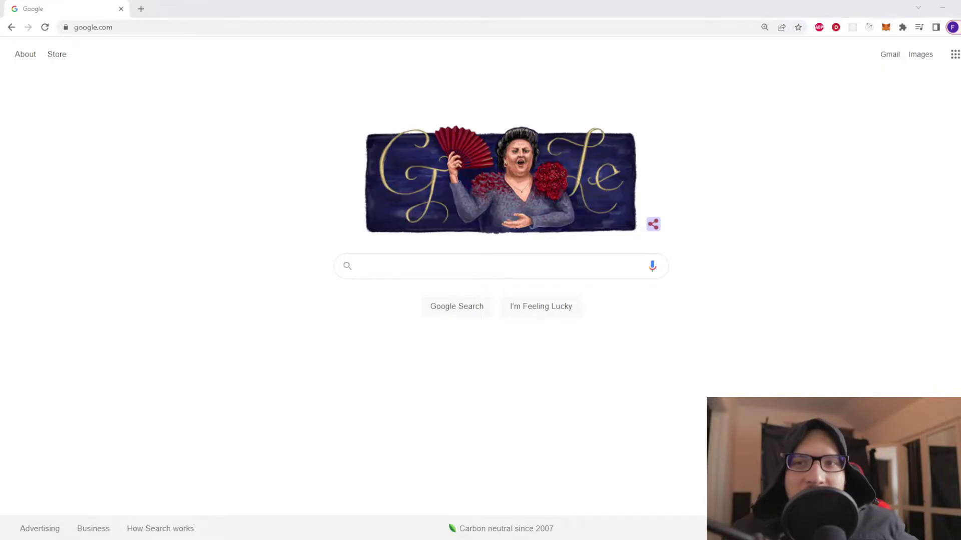
# Search Google for "openseas".
pyautogui.click(482, 267)
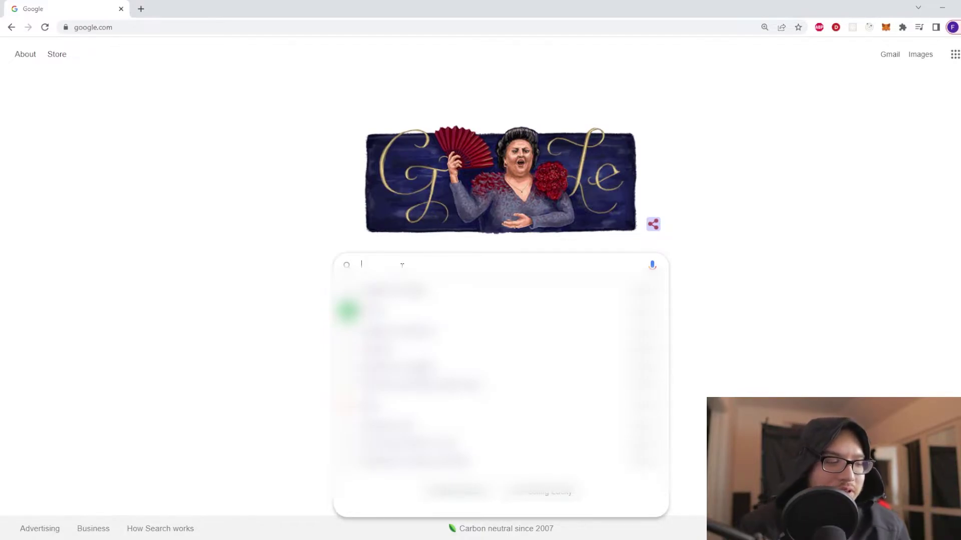
pyautogui.write('openseas')
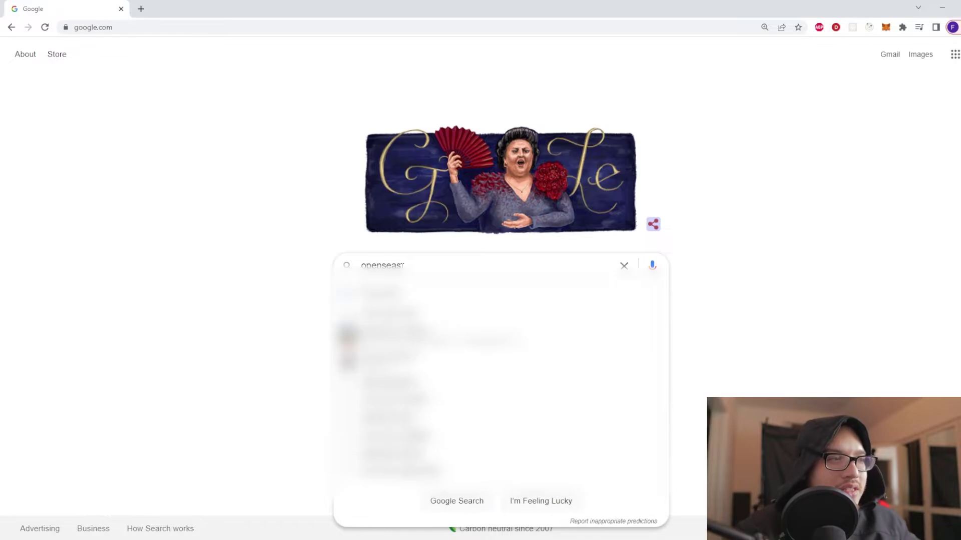
pyautogui.press('Return')
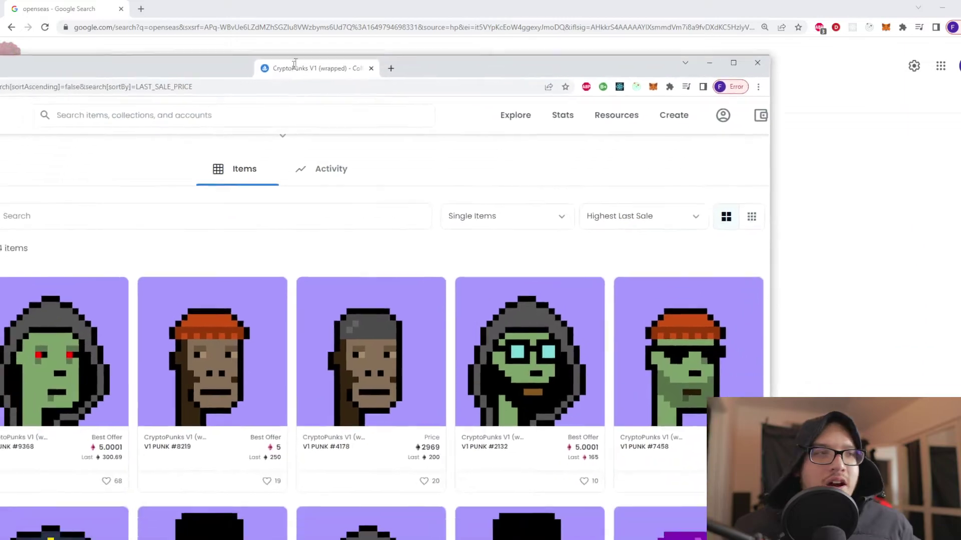
# Drag the OpenSea CryptoPunks window into the main browser's tab strip.
pyautogui.moveTo(330, 68); pyautogui.dragTo(333, 15)
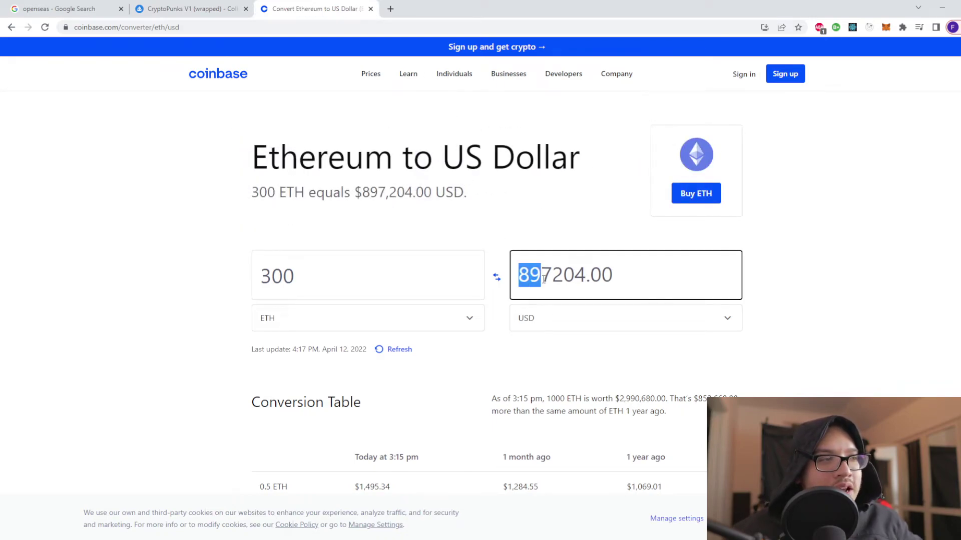
# Leave the 300 ETH = $897,204 Coinbase converter for the CryptoPunks V1 collection.
pyautogui.click(563, 275)
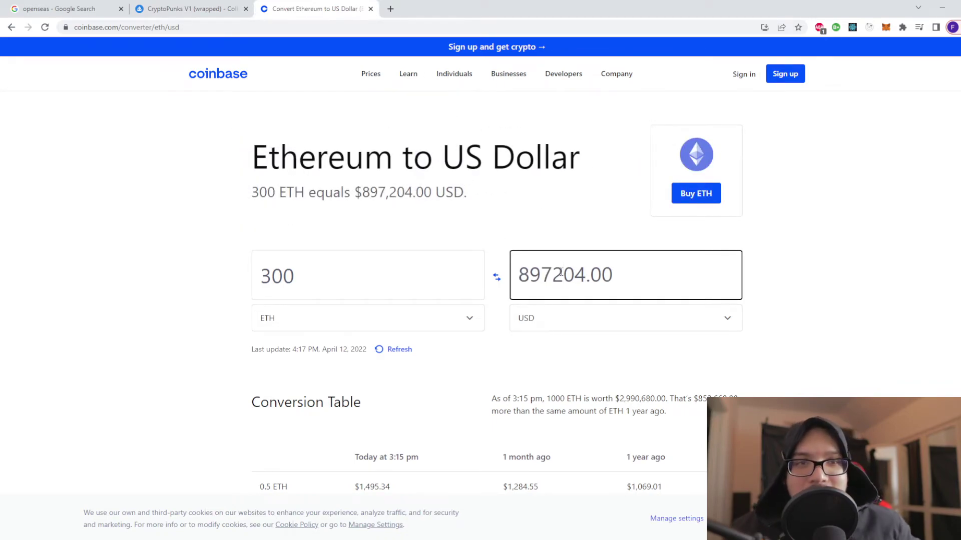
pyautogui.click(95, 203)
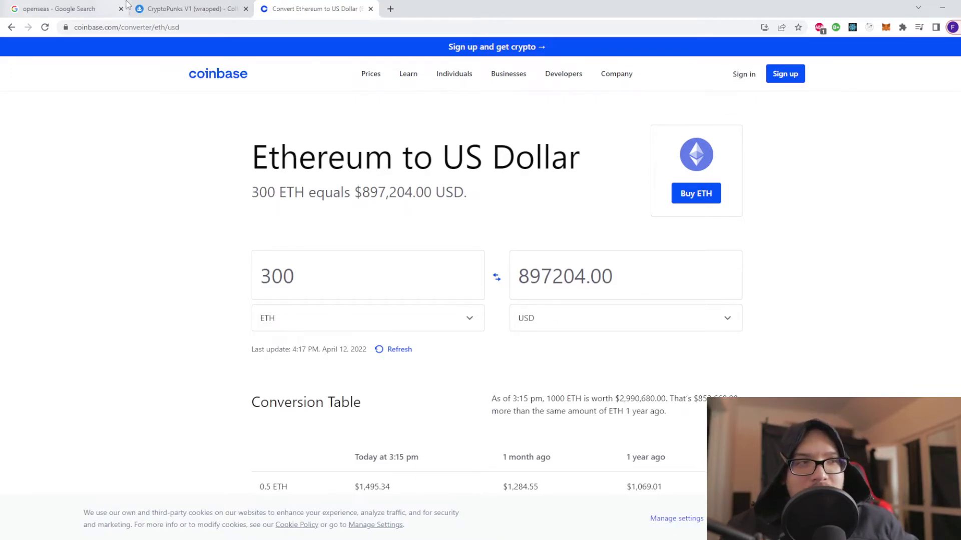
pyautogui.click(181, 8)
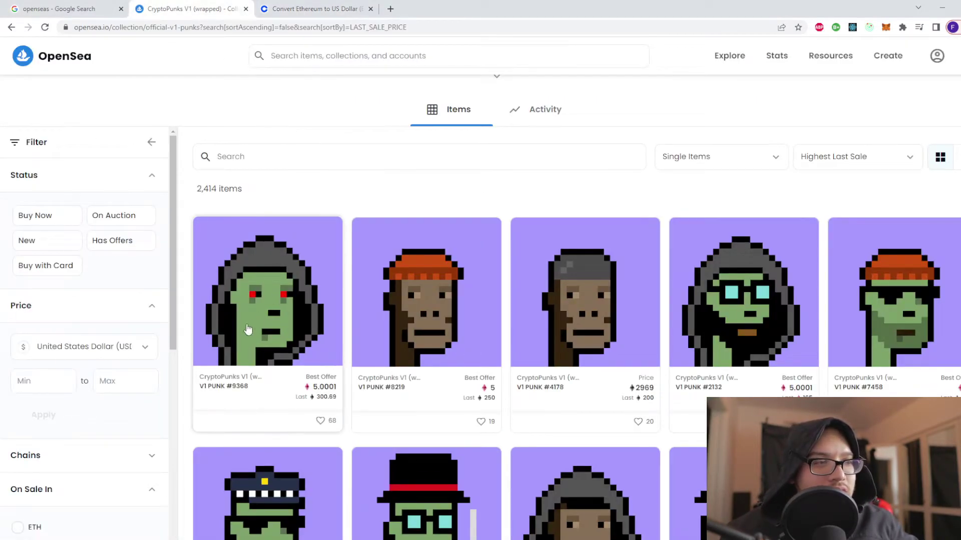
# Save V1 PUNK #9368's image as stupidpersonboughtthis.png from its context menu.
pyautogui.rightClick(269, 287)
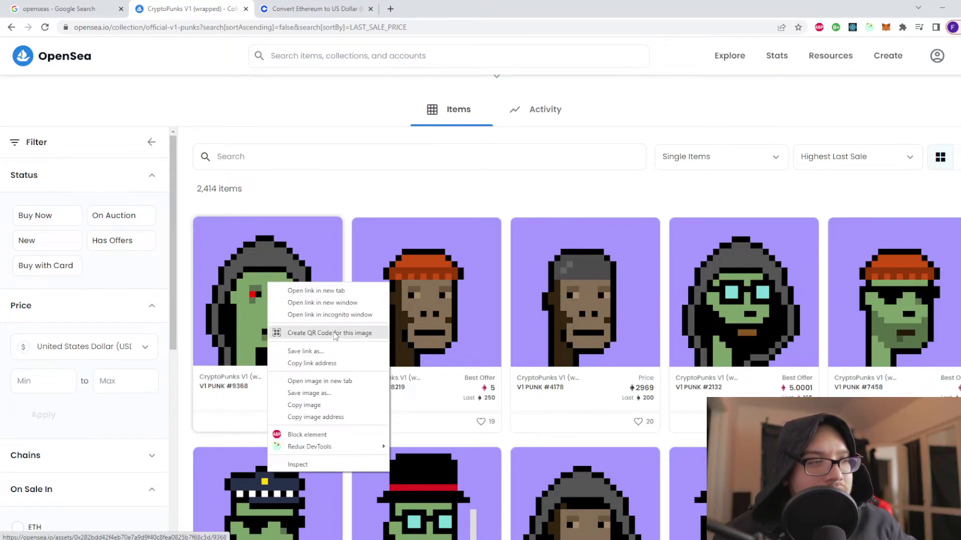
pyautogui.click(327, 391)
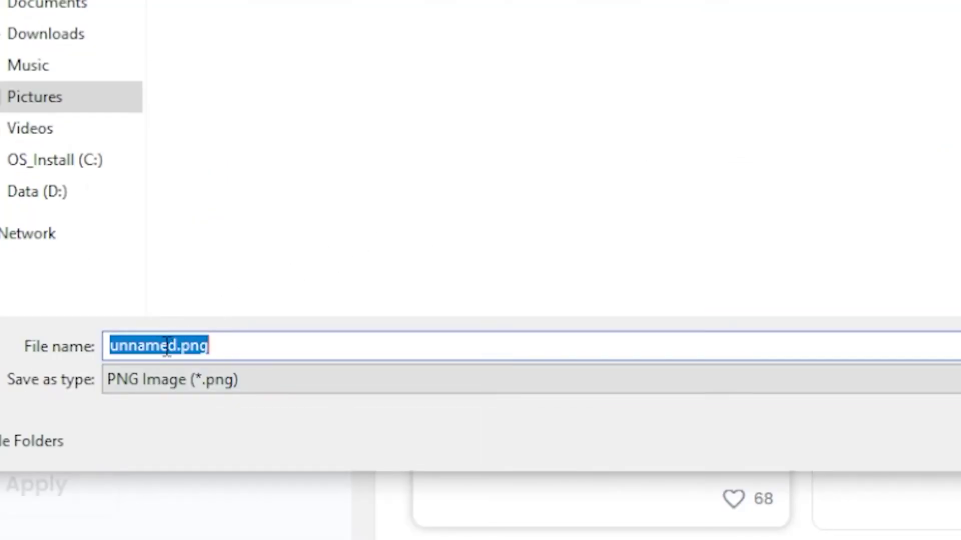
pyautogui.click(170, 348)
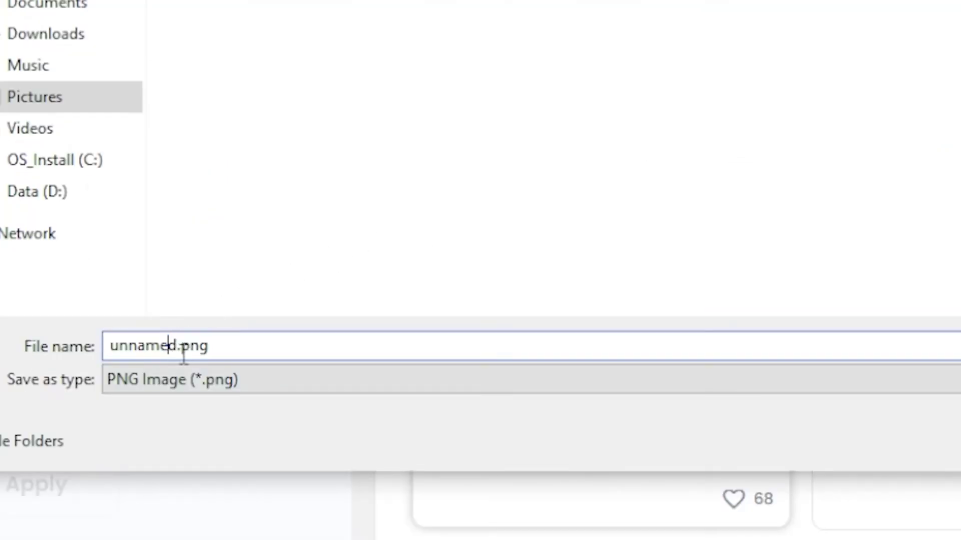
pyautogui.write('stu')
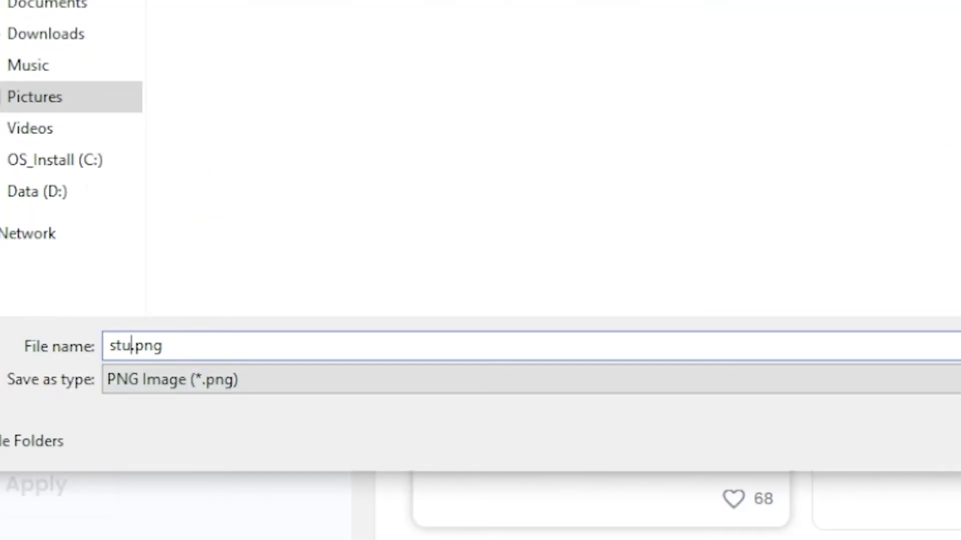
pyautogui.write('pidpersonboughtthisfor1mil')
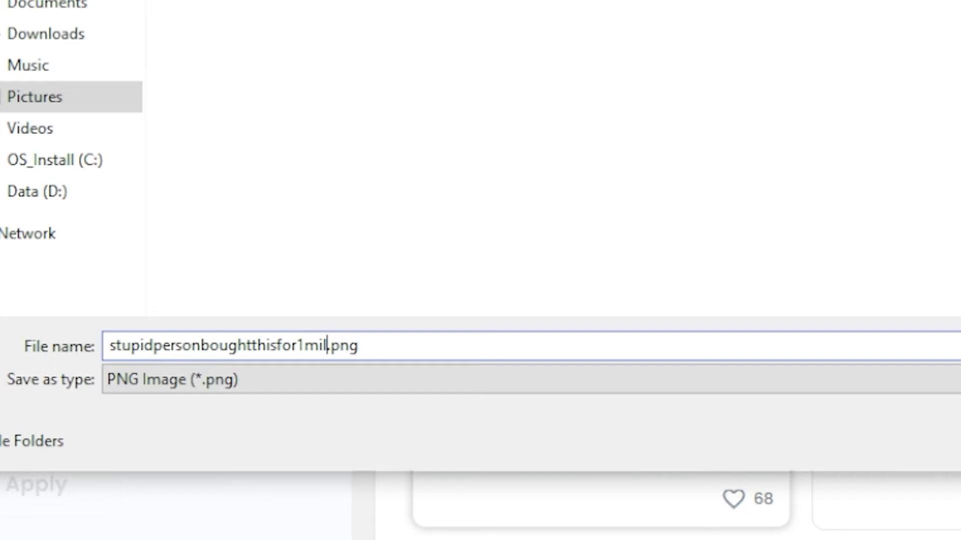
pyautogui.press('Return')
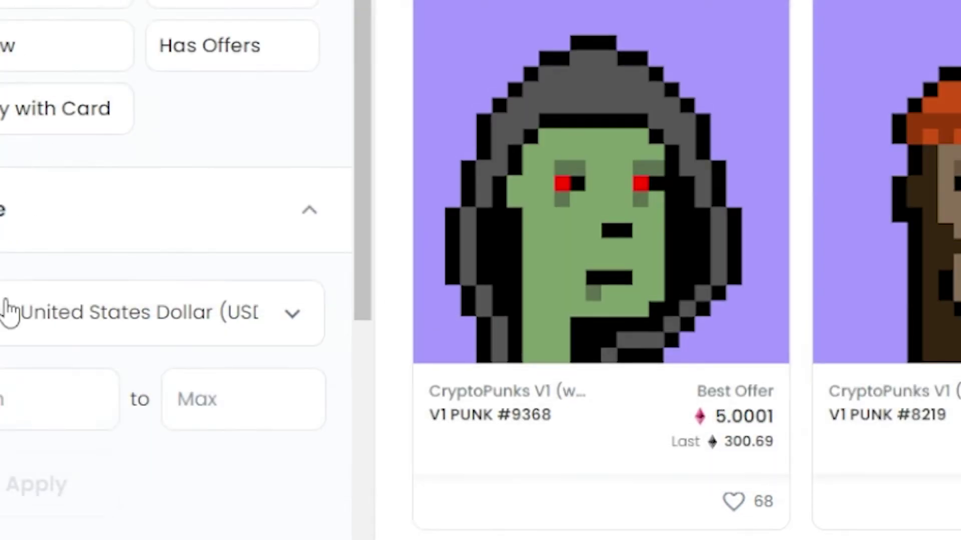